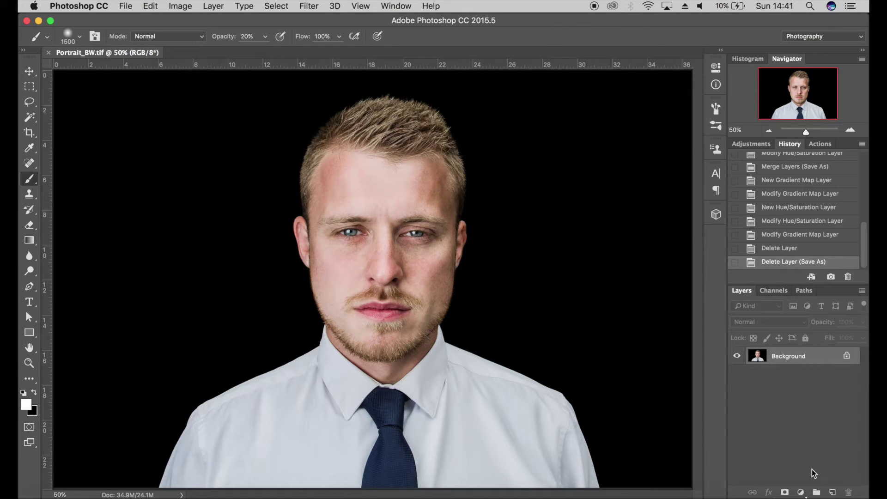
# Add a default Black & White adjustment layer and toggle its visibility to compare with the colour original.
pyautogui.click(801, 492)
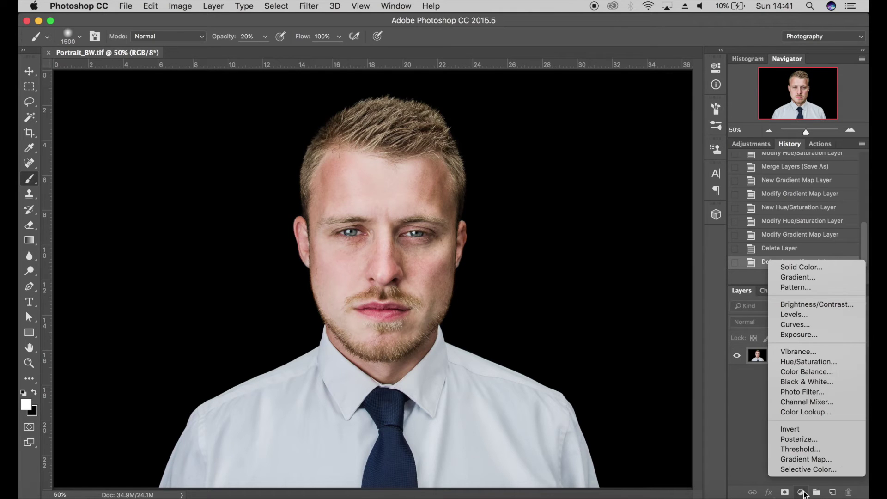
pyautogui.click(836, 383)
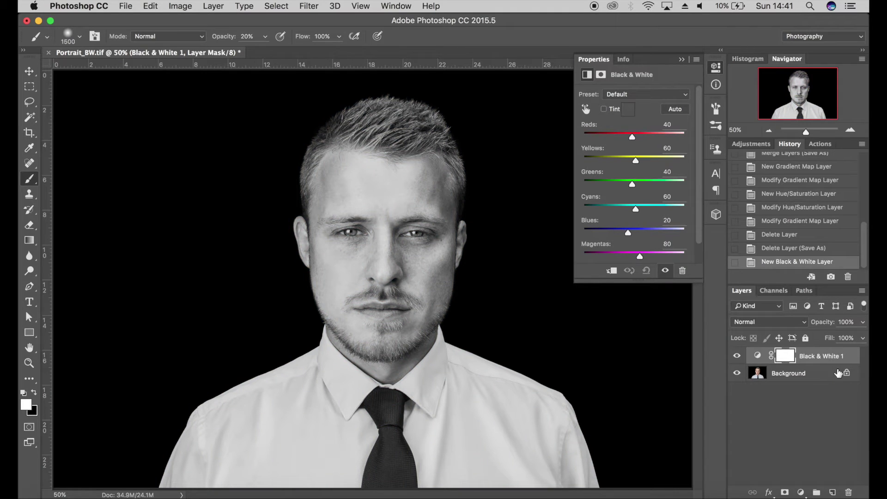
pyautogui.moveTo(700, 281); pyautogui.dragTo(701, 345)
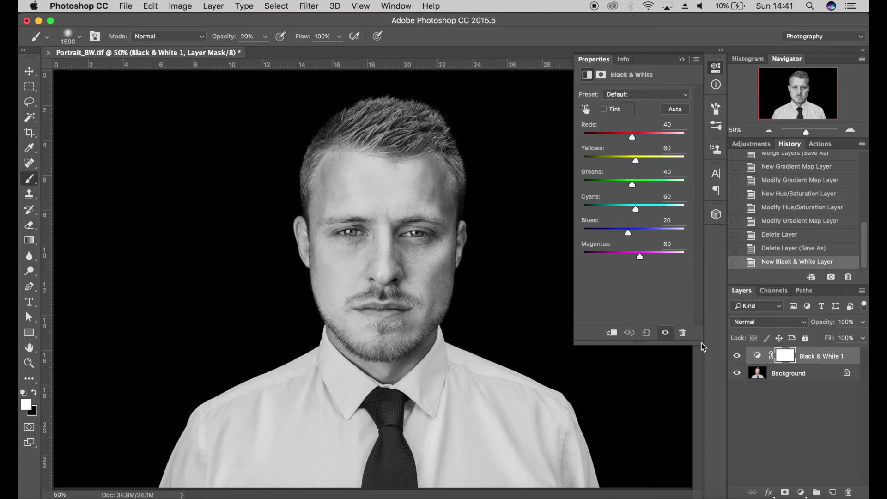
pyautogui.click(738, 355)
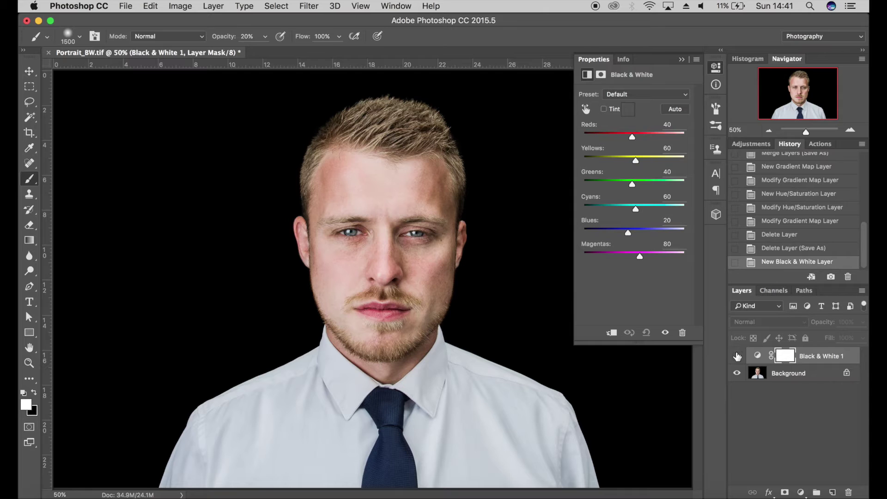
pyautogui.click(737, 356)
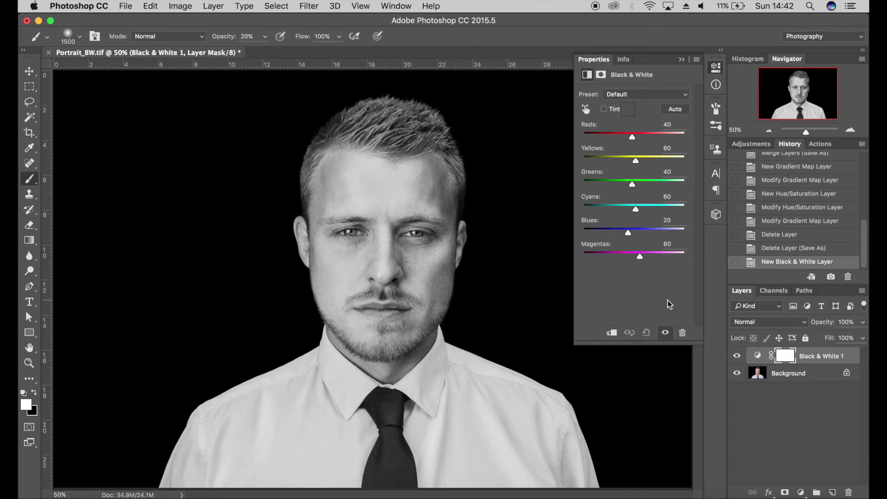
# Set the Black & White mix to Reds 35, Yellows 33, Cyans 3, Blues -26, Magentas 114.
pyautogui.moveTo(632, 137); pyautogui.dragTo(641, 161)
pyautogui.moveTo(631, 233); pyautogui.dragTo(624, 210)
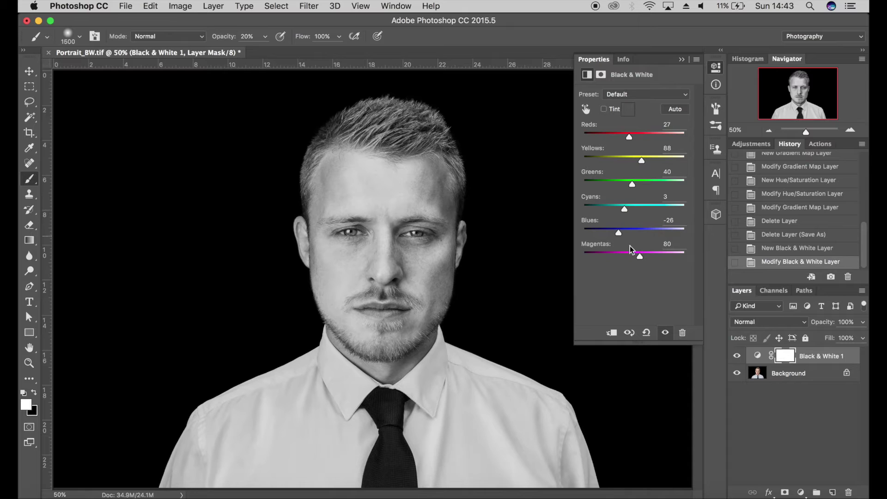
pyautogui.moveTo(640, 257); pyautogui.dragTo(646, 257)
pyautogui.moveTo(629, 138); pyautogui.dragTo(632, 161)
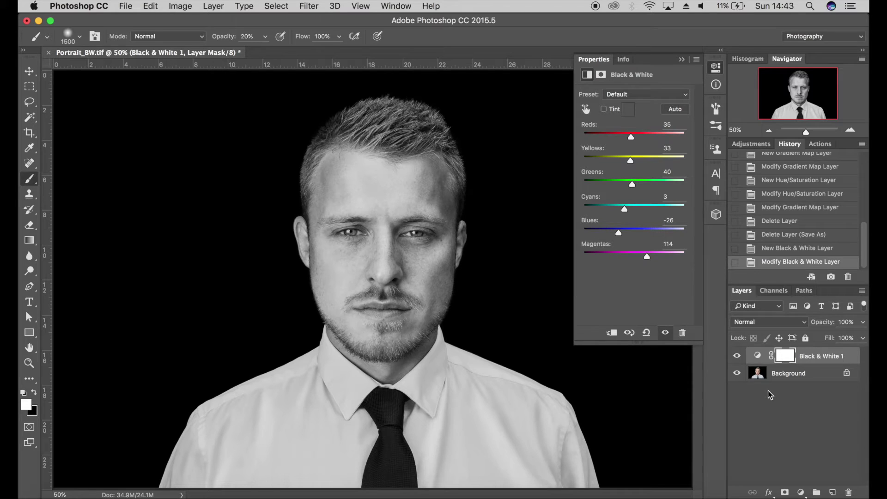
# Compare the conversion against the colour portrait, then collapse the Properties panel.
pyautogui.click(737, 357)
pyautogui.click(737, 356)
pyautogui.click(682, 59)
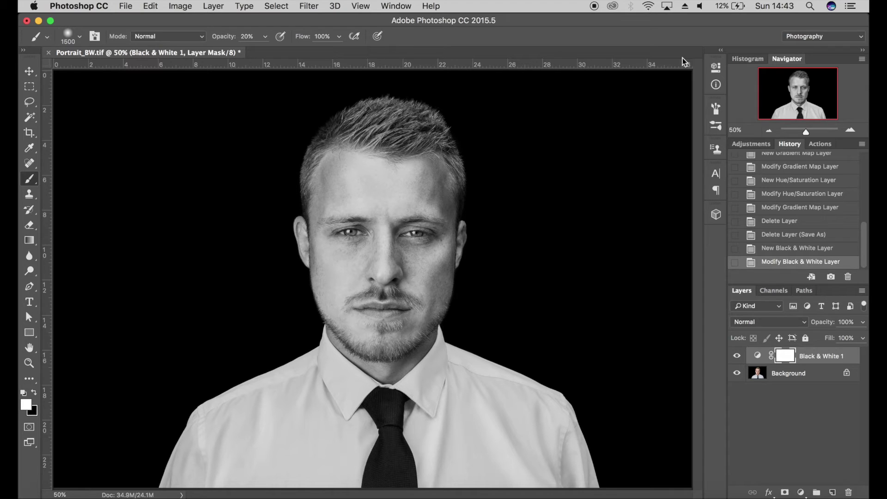
# Add a Brightness/Contrast adjustment layer with Contrast set to 56.
pyautogui.click(801, 492)
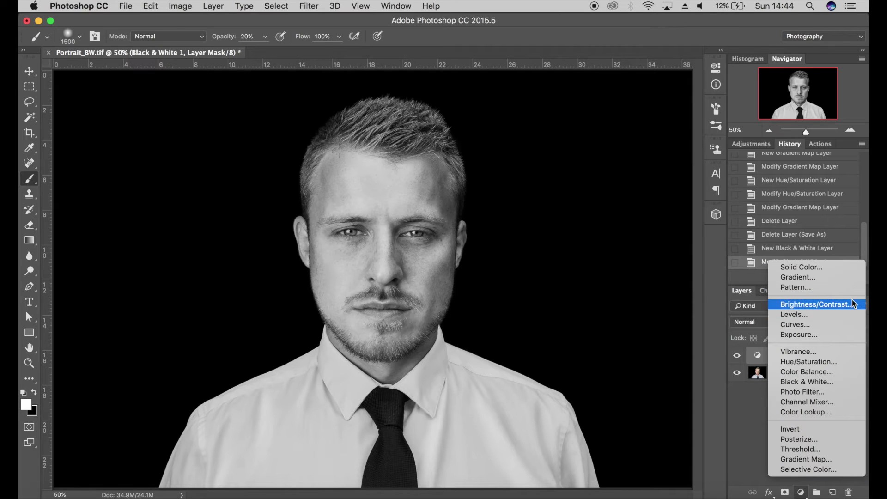
pyautogui.click(801, 305)
pyautogui.moveTo(634, 149); pyautogui.dragTo(658, 146)
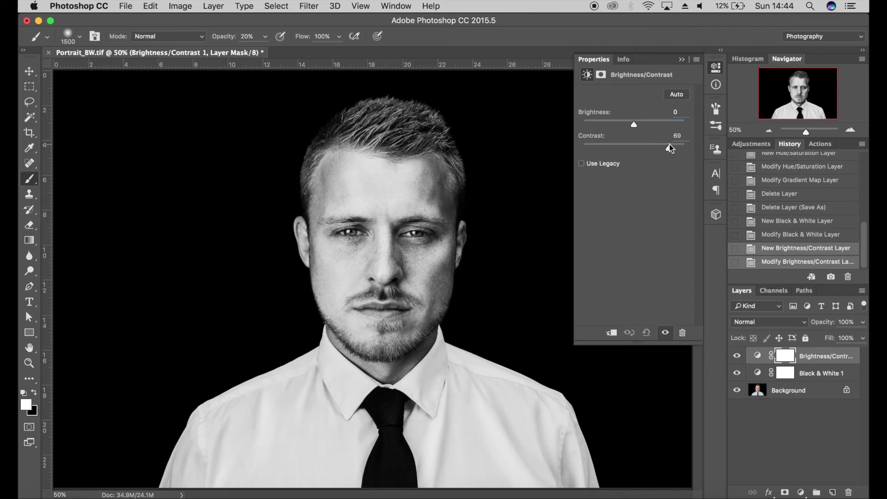
pyautogui.moveTo(663, 145); pyautogui.dragTo(662, 144)
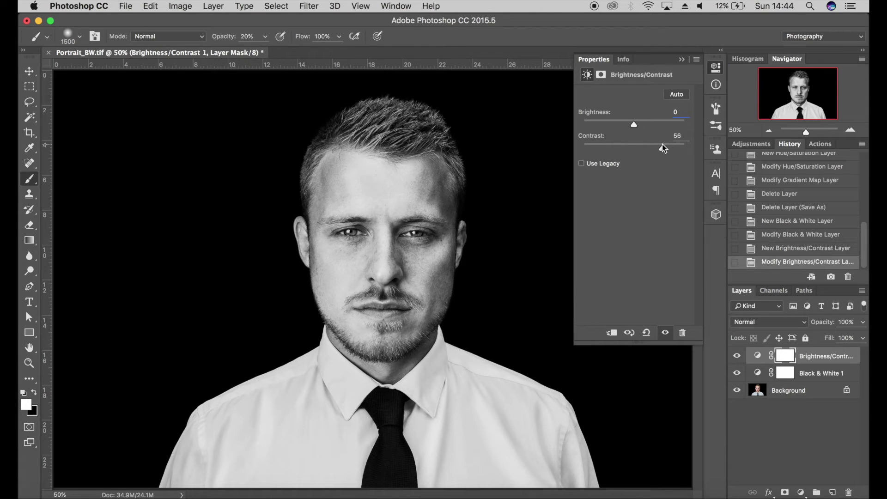
pyautogui.click(683, 58)
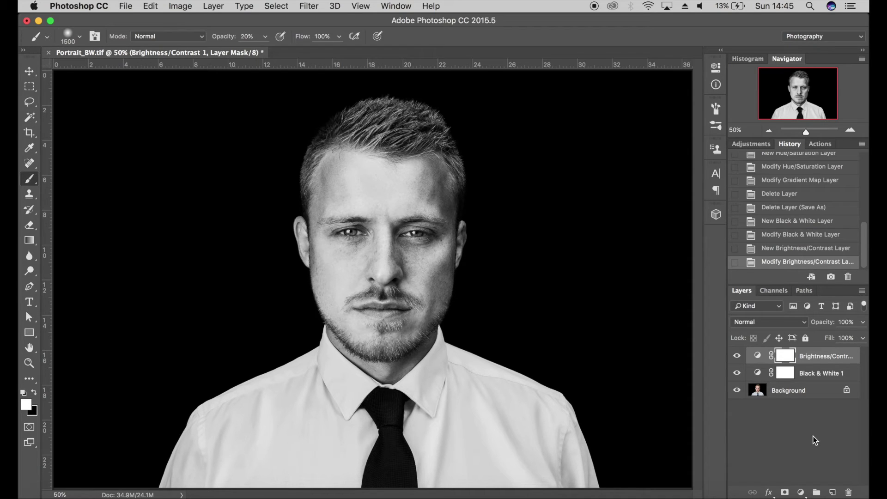
pyautogui.click(800, 492)
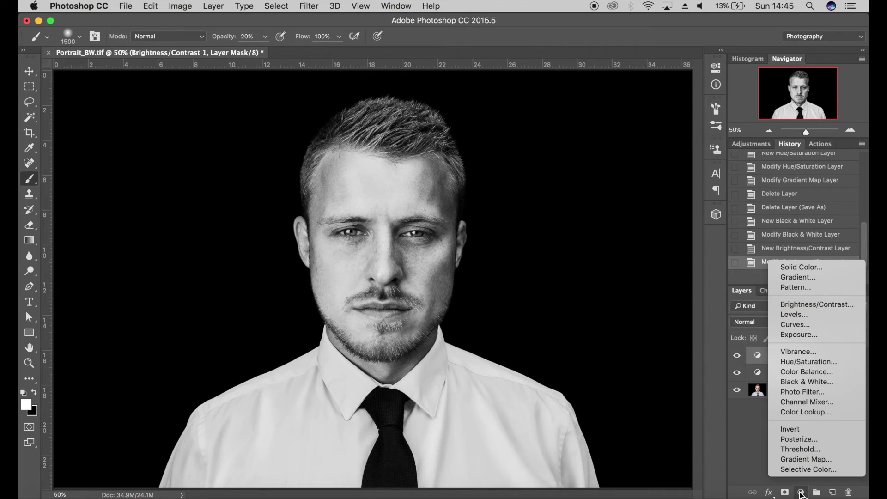
# Add a Curves layer lifting the black point to output 35, then hide Brightness/Contrast and Black & White.
pyautogui.click(816, 325)
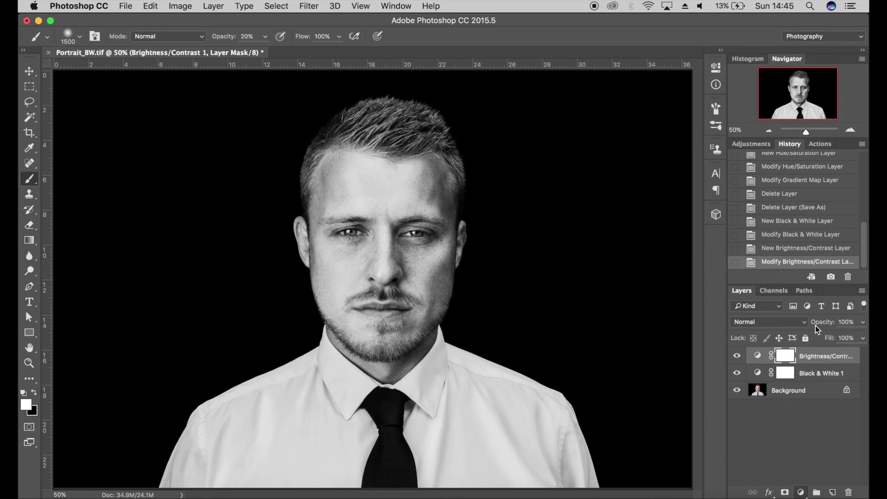
pyautogui.click(645, 159)
pyautogui.click(625, 179)
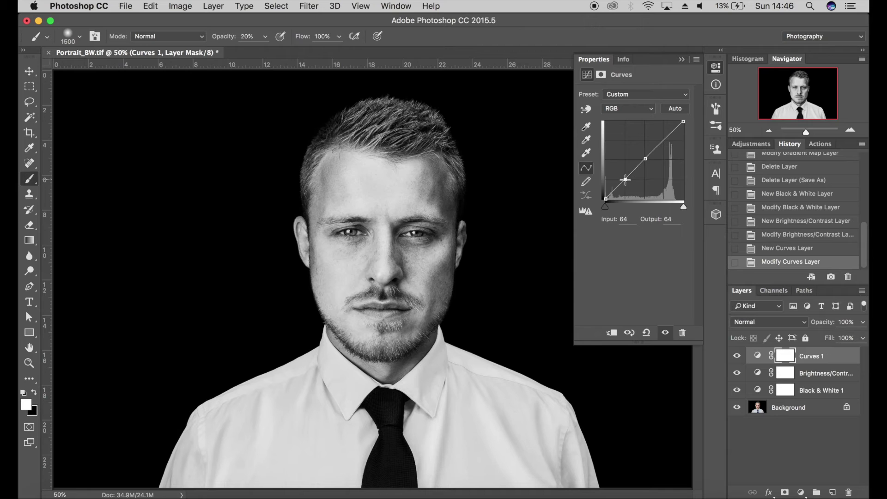
pyautogui.moveTo(606, 199); pyautogui.dragTo(600, 189)
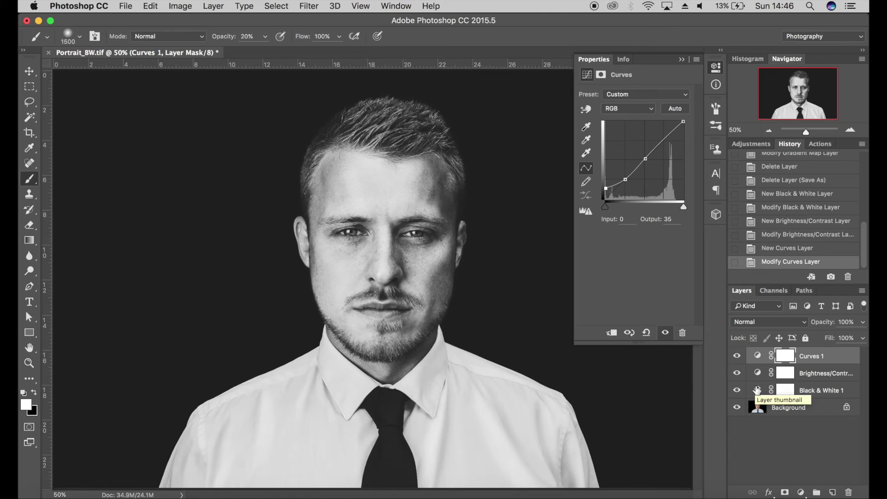
pyautogui.click(737, 374)
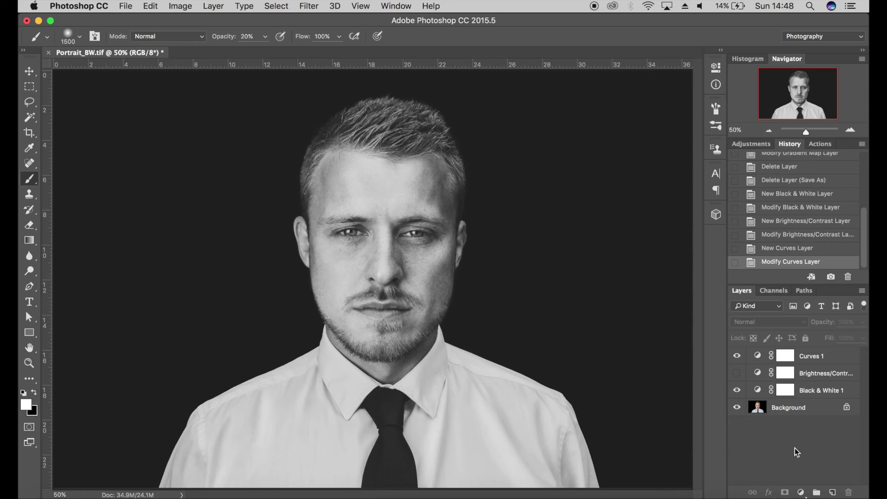
pyautogui.click(737, 390)
# Hide the Curves layer and add a Gradient Map adjustment layer.
pyautogui.click(737, 356)
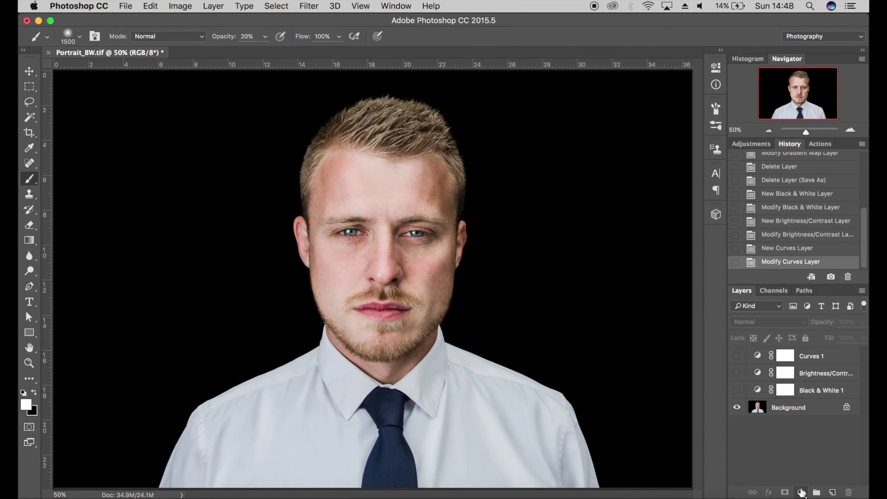
pyautogui.click(802, 492)
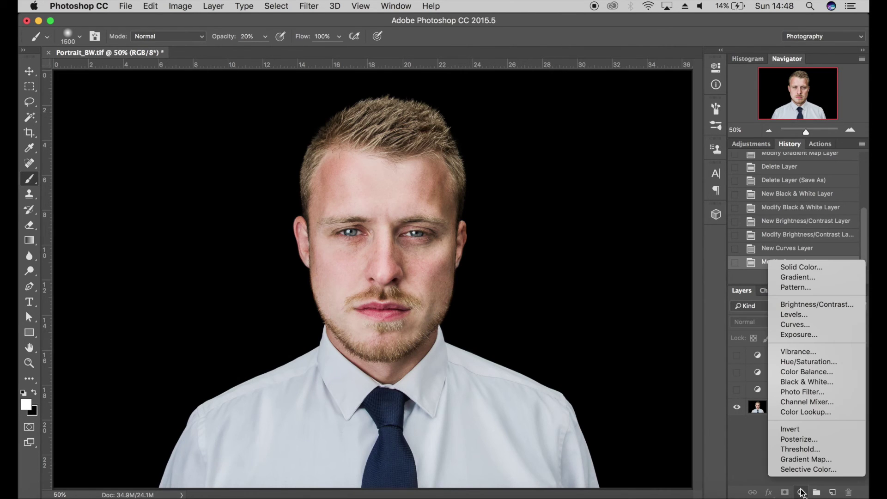
pyautogui.click(849, 459)
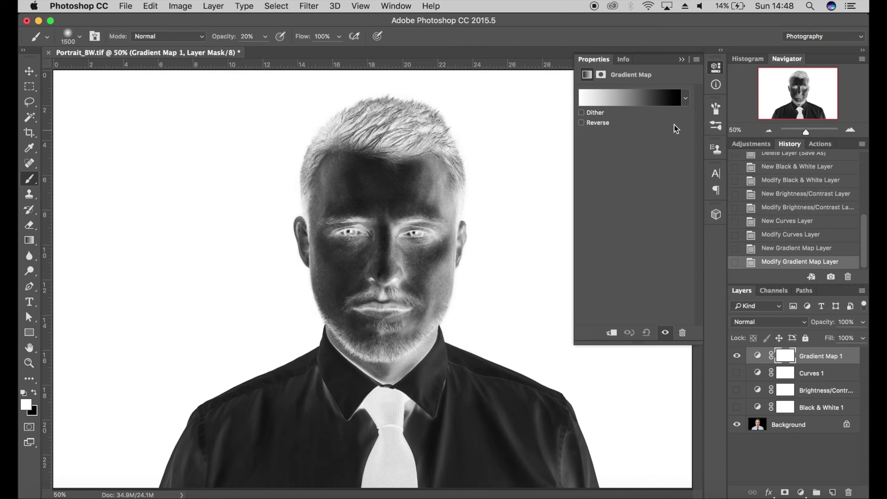
# In the Gradient Editor, set the left stop to black and the right stop to white.
pyautogui.click(644, 98)
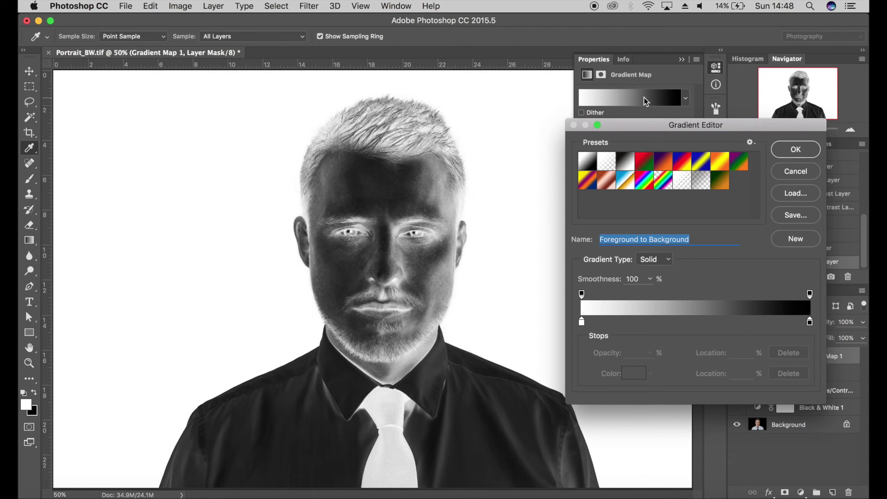
pyautogui.doubleClick(581, 322)
pyautogui.moveTo(366, 241); pyautogui.dragTo(238, 323)
pyautogui.click(559, 146)
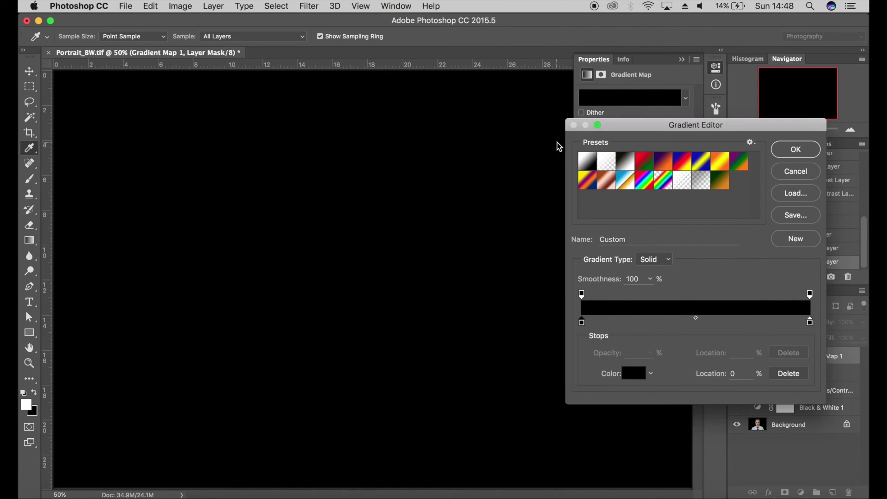
pyautogui.doubleClick(809, 322)
pyautogui.moveTo(349, 204); pyautogui.dragTo(277, 139)
pyautogui.click(545, 141)
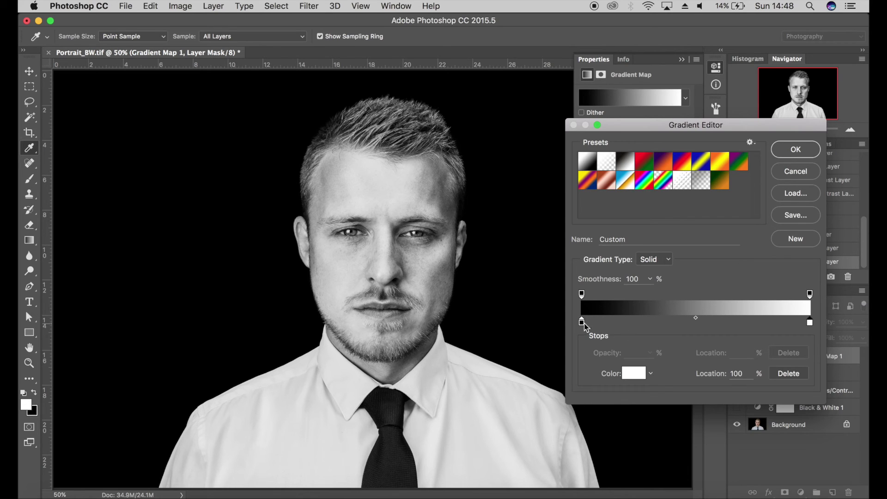
# Move the black stop in to 11% and the white stop to 97%, and accept the gradient.
pyautogui.moveTo(808, 323); pyautogui.dragTo(804, 323)
pyautogui.moveTo(581, 323); pyautogui.dragTo(608, 323)
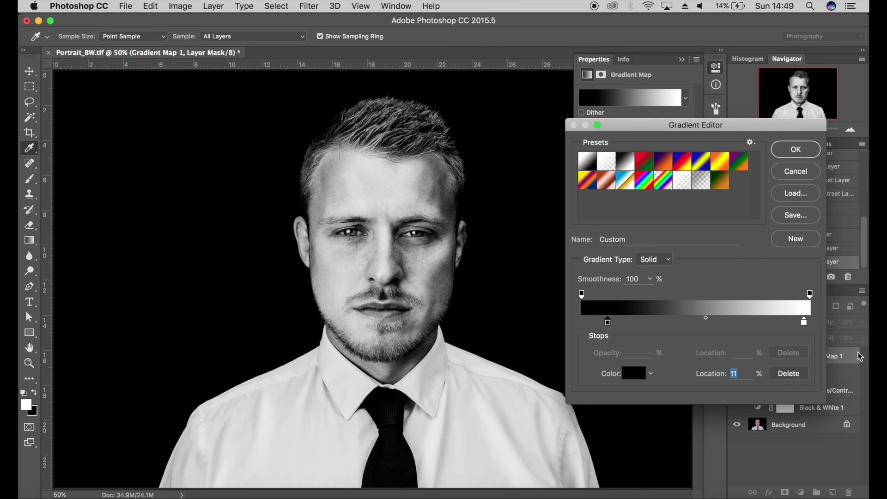
pyautogui.click(803, 323)
pyautogui.moveTo(804, 322); pyautogui.dragTo(804, 322)
pyautogui.click(791, 149)
pyautogui.press('b')
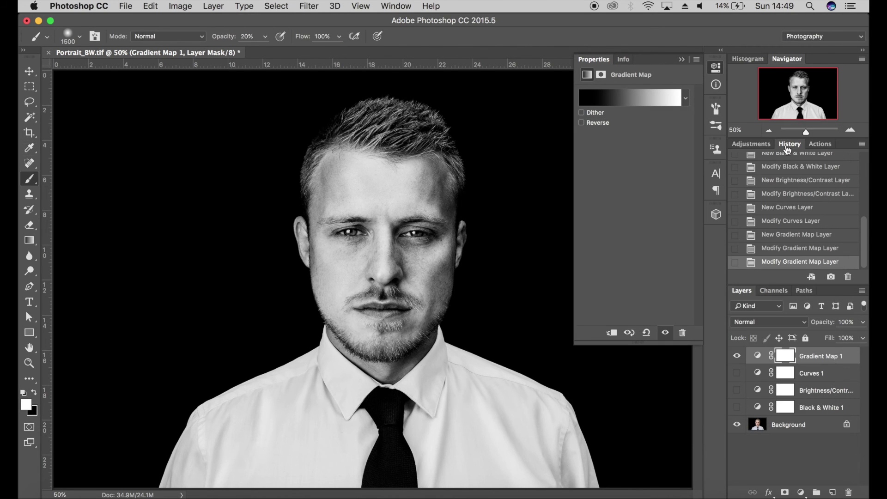